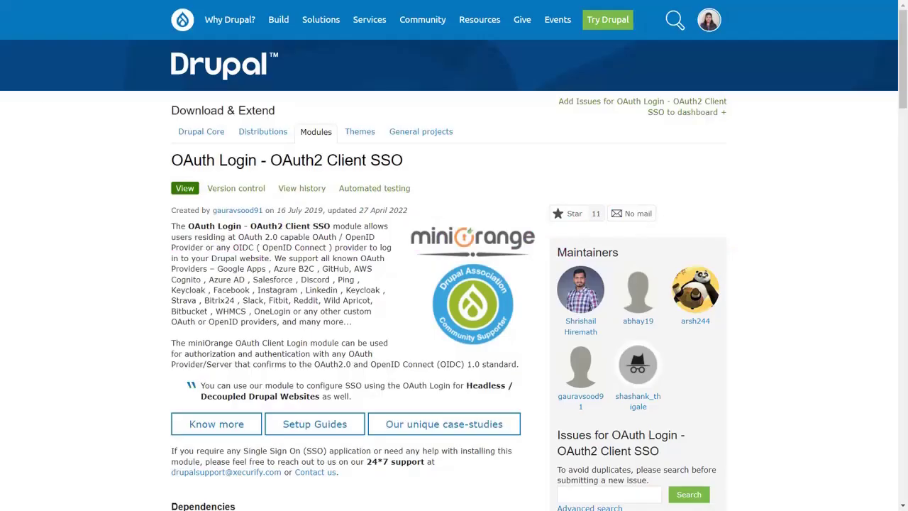
Scroll the OAuth Login project page down to its Installation instructions.
scroll(331, 178, "down", 5)
scroll(332, 178, "down", 7)
scroll(332, 177, "down", 6)
scroll(332, 177, "down", 2)
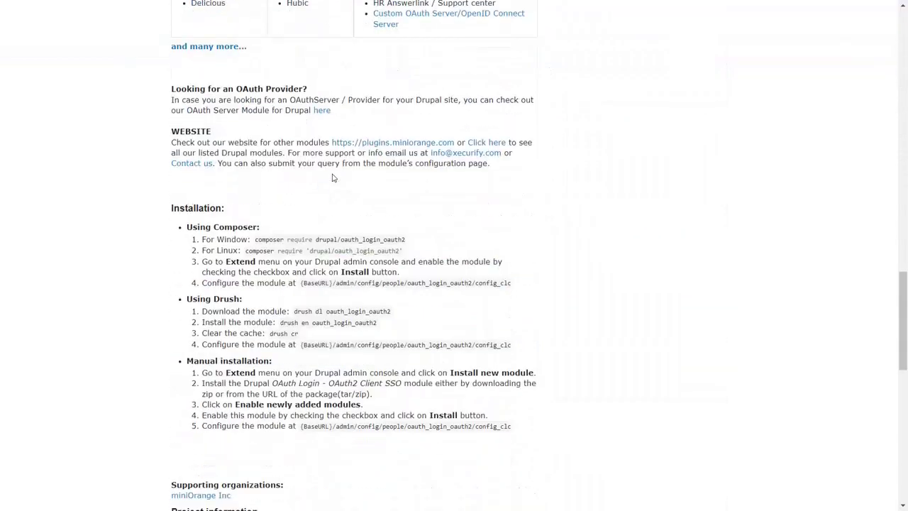
scroll(332, 177, "down", 5)
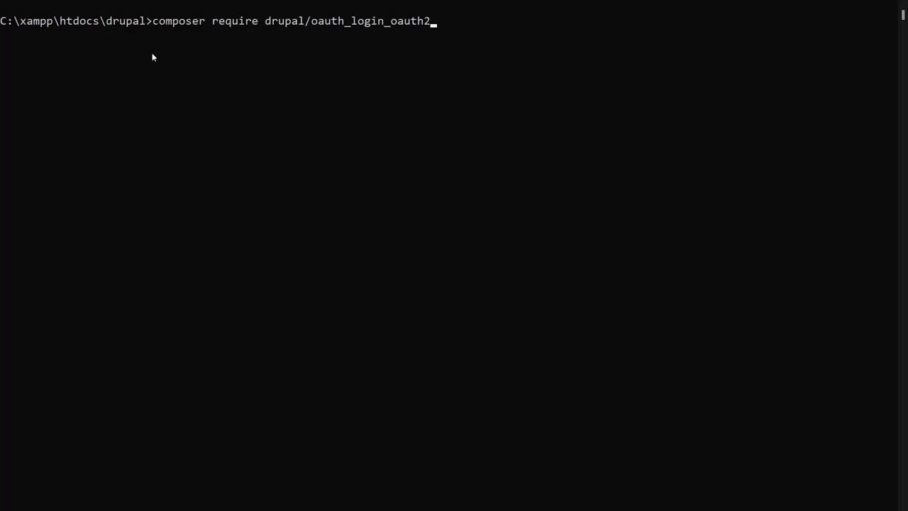
Run composer require drupal/oauth_login_oauth2 in the Drupal project folder.
key("Return")
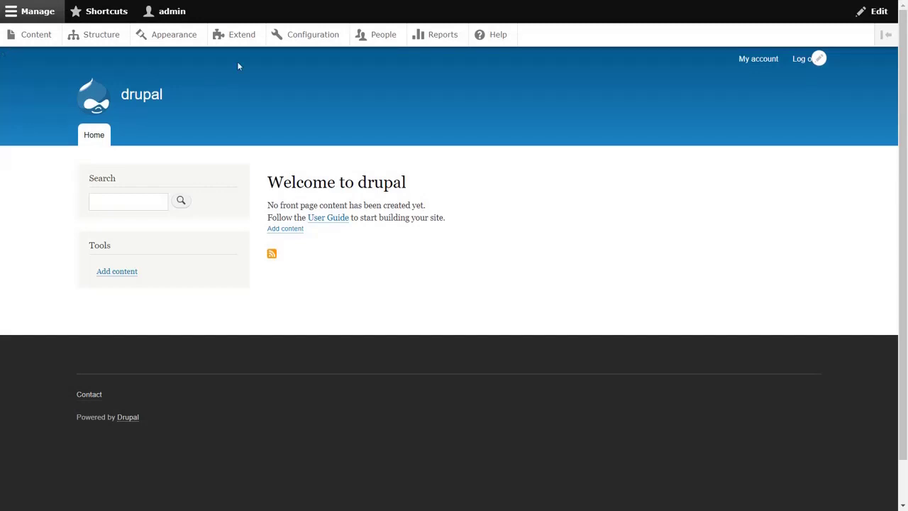
Filter Extend for 'miniOrange OAuth/OIDC Login', tick it and install it.
left_click(238, 41)
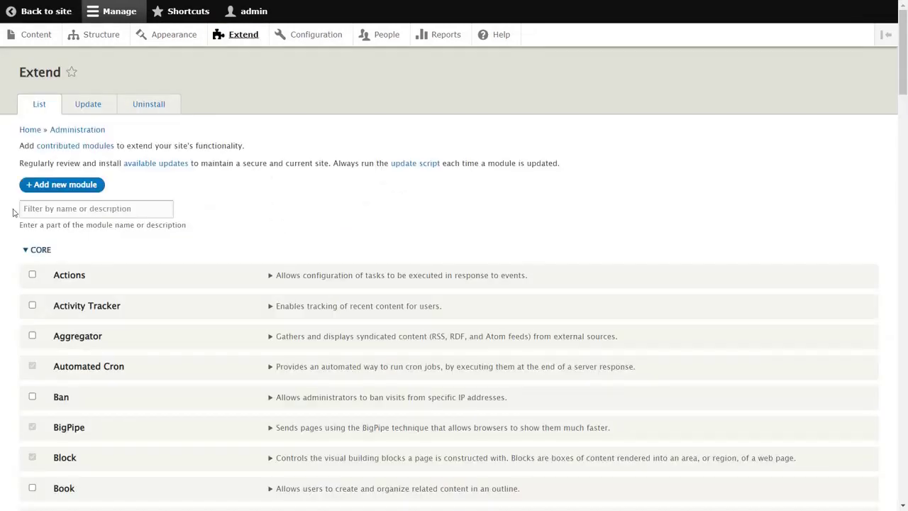
left_click(25, 208)
type("miniOrange OA")
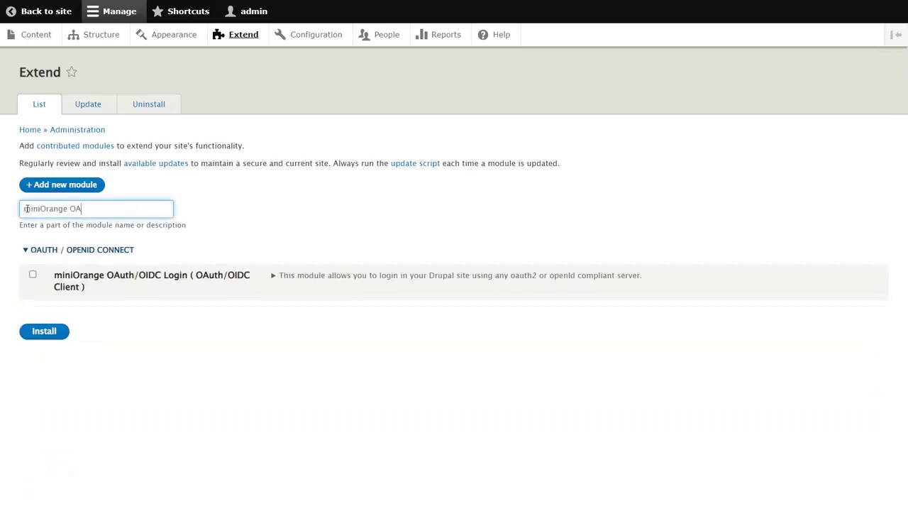
type("uth/OIDC Login")
left_click(33, 275)
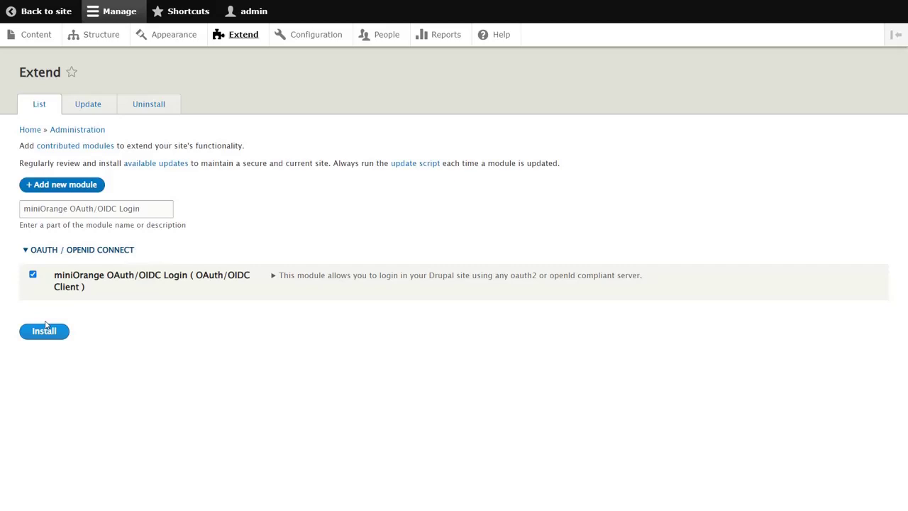
left_click(45, 331)
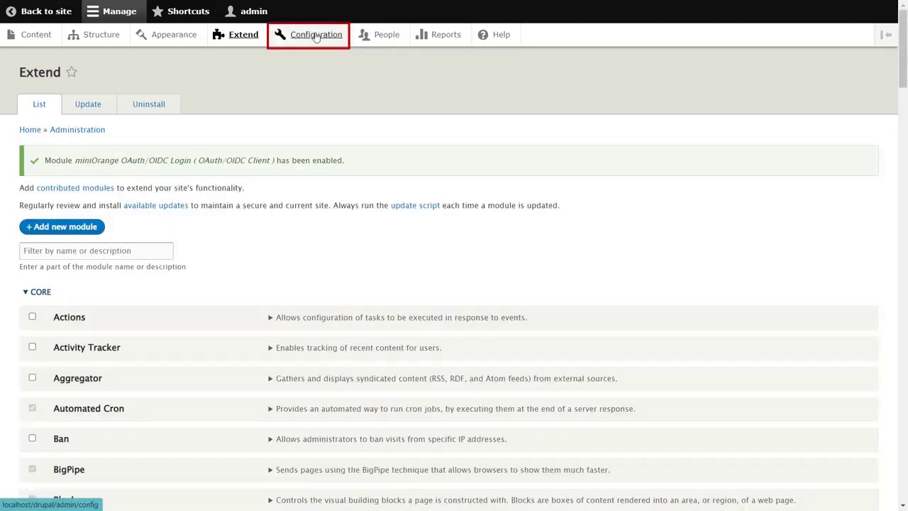
Open the miniOrange OAuth/OIDC Login settings under Configuration and browse the provider tiles.
left_click(316, 36)
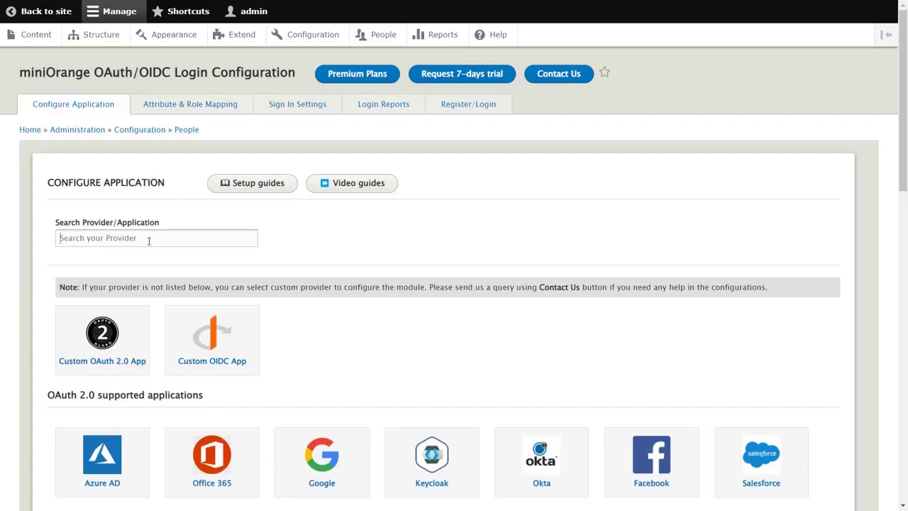
scroll(213, 305, "down", 4)
scroll(242, 330, "down", 8)
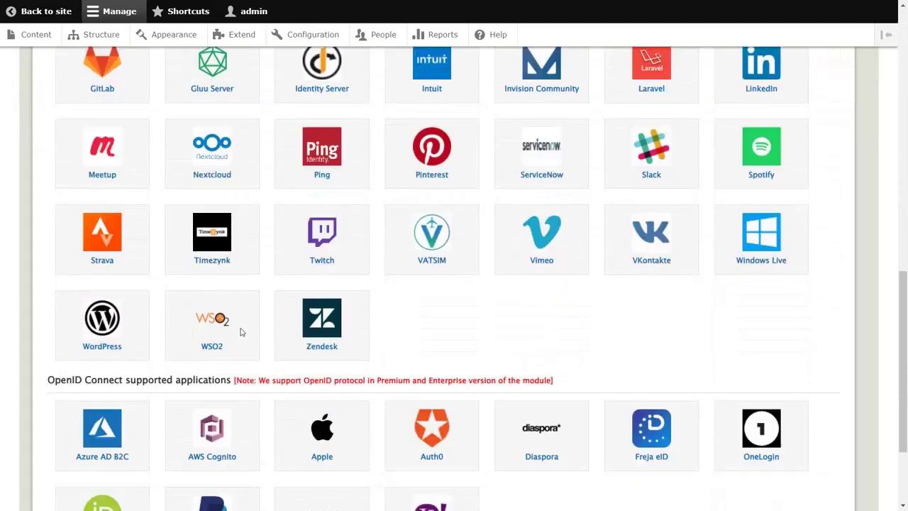
scroll(241, 330, "down", 2)
scroll(263, 377, "up", 3)
scroll(263, 377, "up", 10)
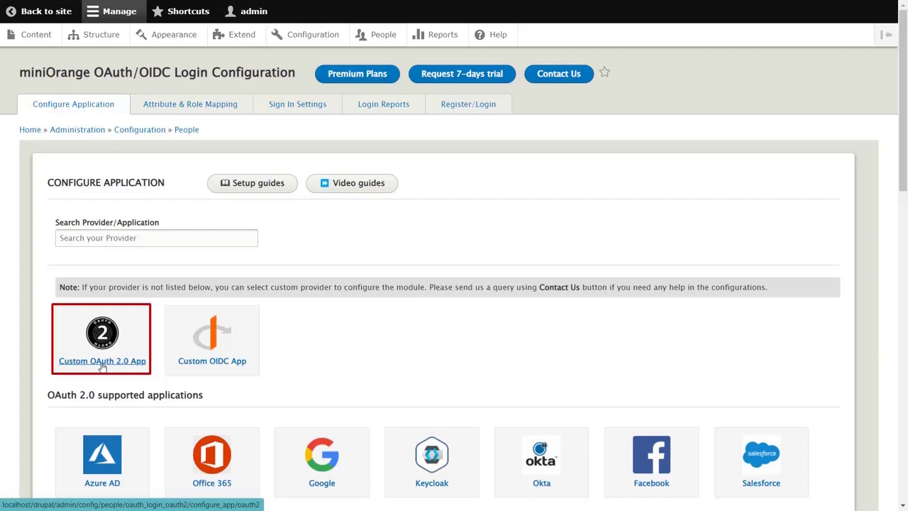
Start a Custom OAuth 2.0 App and copy its callback URL.
left_click(103, 362)
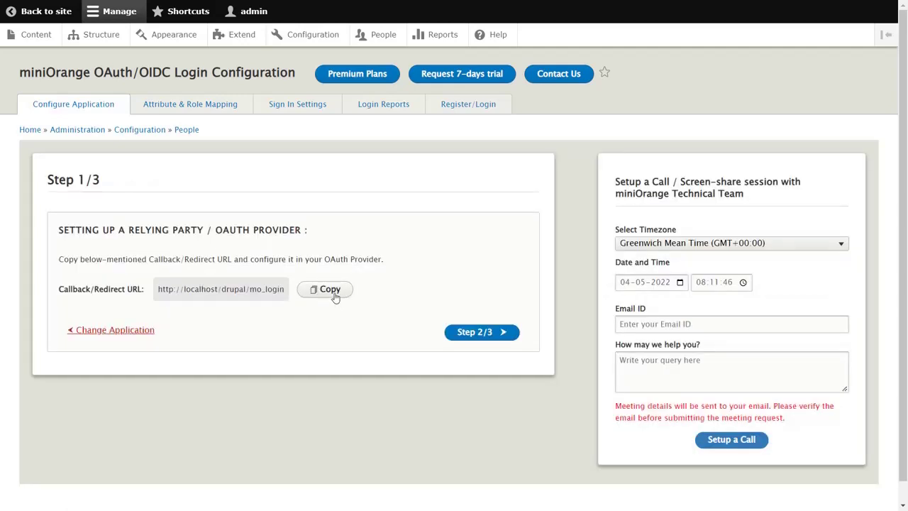
left_click(334, 297)
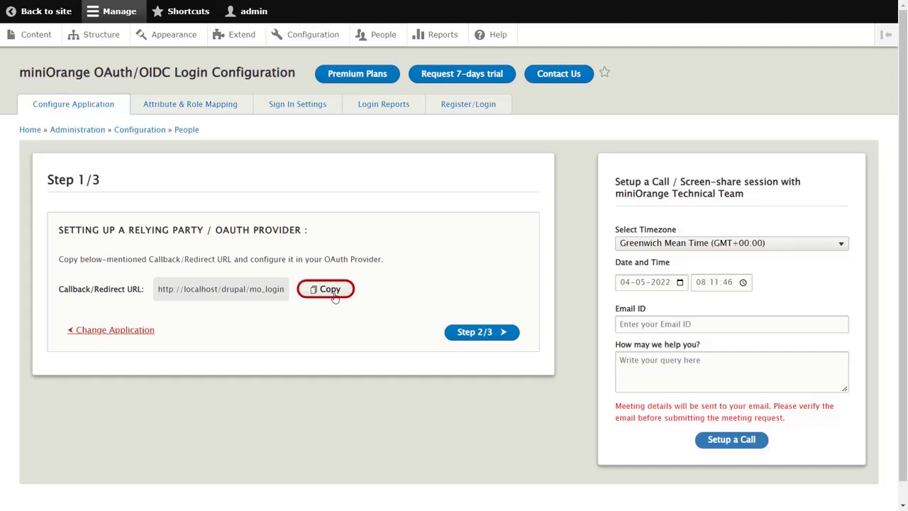
left_click(334, 297)
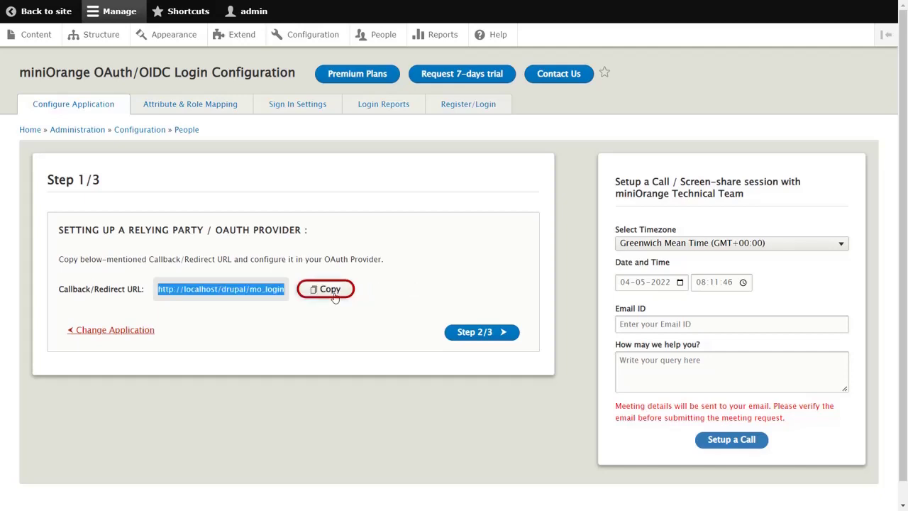
left_click(472, 336)
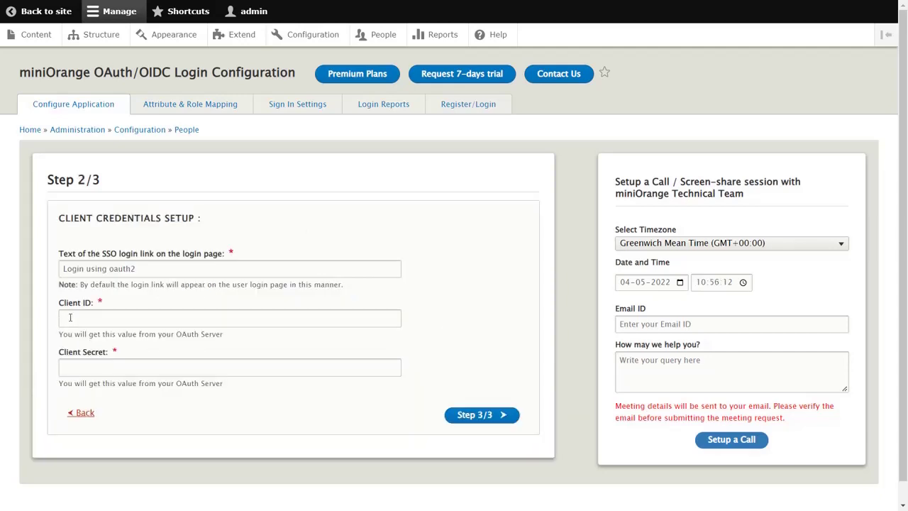
Paste the provider's Client ID and Client Secret and advance to Step 3/3.
left_click(70, 317)
key("ctrl+v")
left_click(125, 366)
key("ctrl+v")
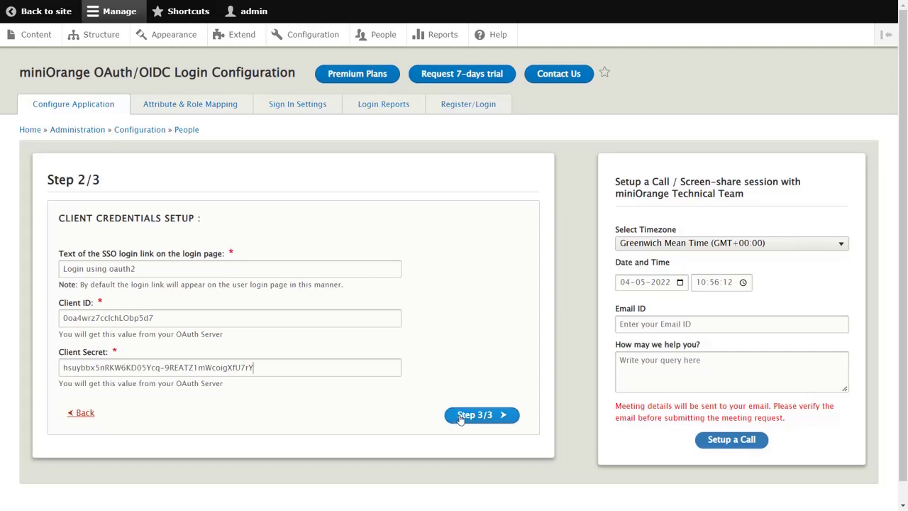
left_click(460, 419)
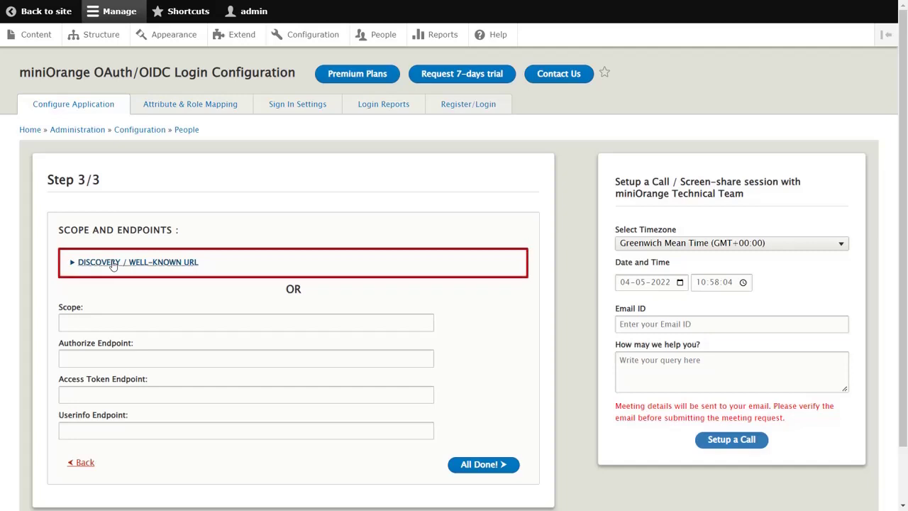
Enter scope 'openid email profile', paste the authorize, token and userinfo endpoints, and finish.
left_click(112, 262)
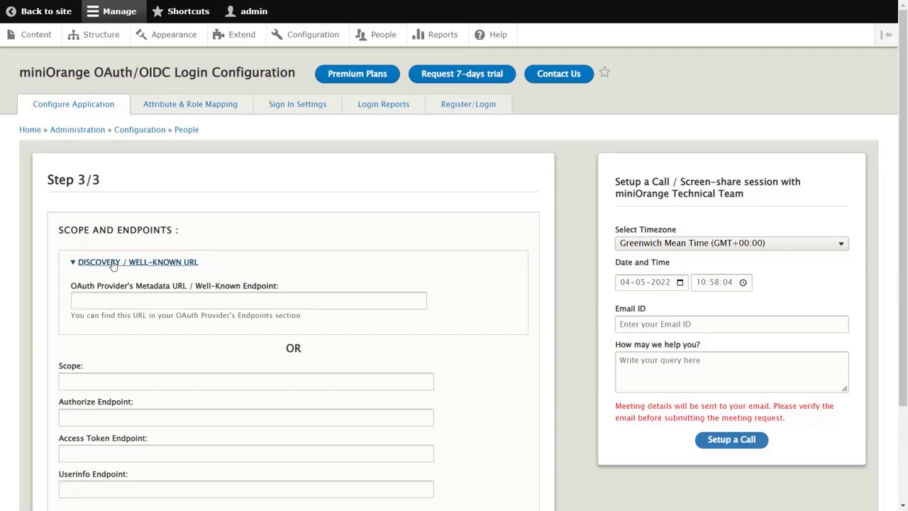
left_click(112, 262)
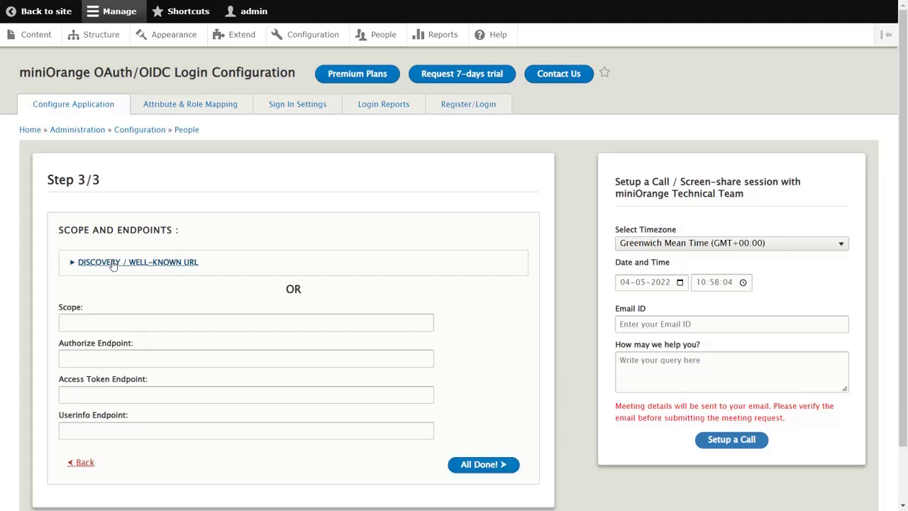
type("openid email profile")
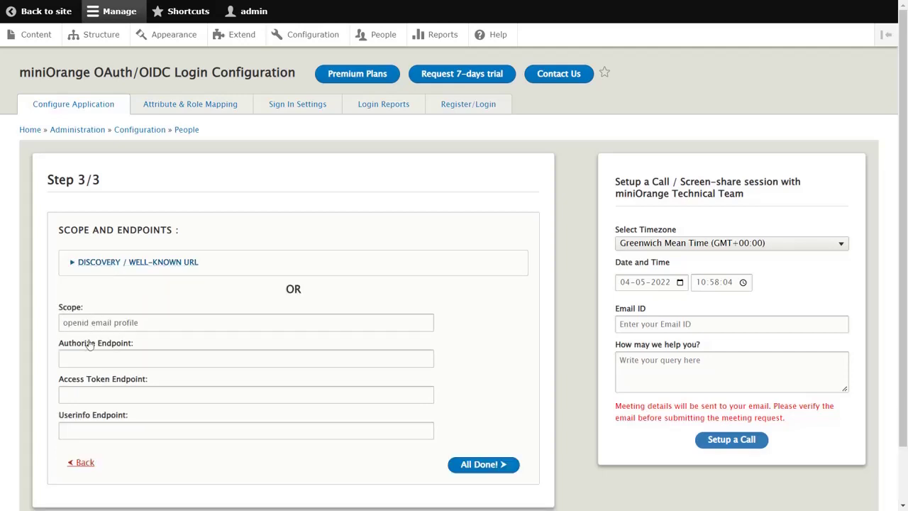
left_click(274, 359)
key("ctrl+v")
left_click(70, 394)
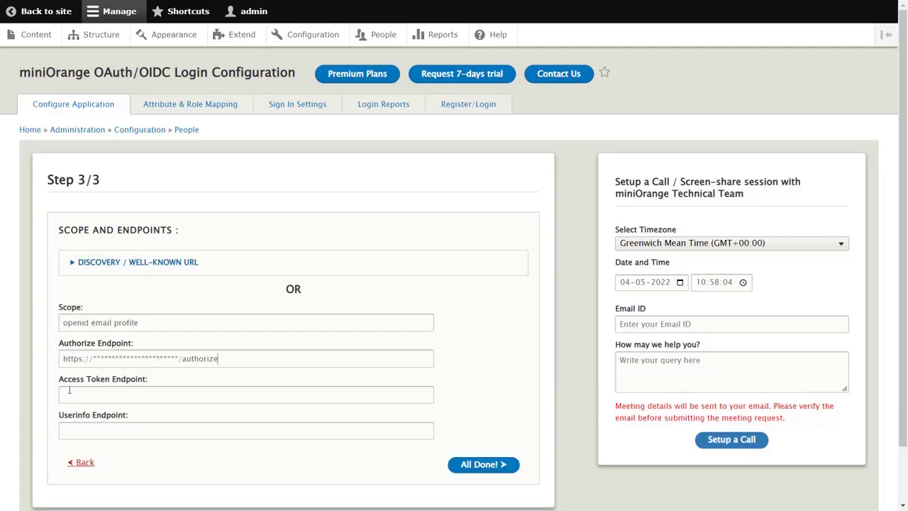
key("ctrl+v")
left_click(85, 434)
key("ctrl+v")
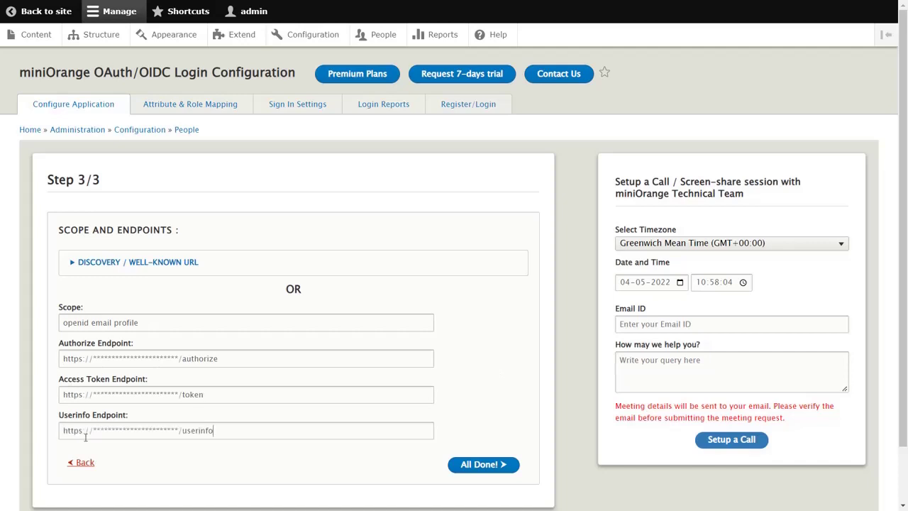
left_click(472, 469)
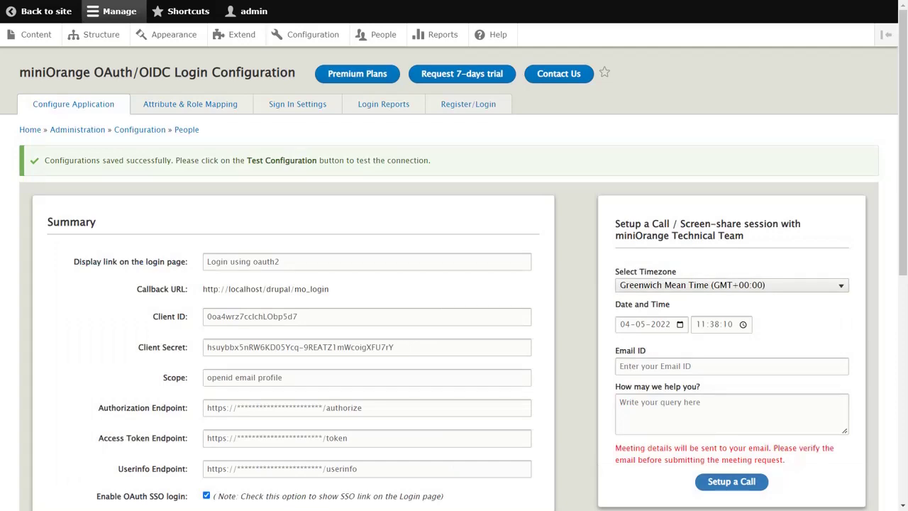
Run Test Configuration and review the user attributes the provider returns.
scroll(284, 205, "down", 2)
scroll(284, 206, "down", 2)
left_click(280, 263)
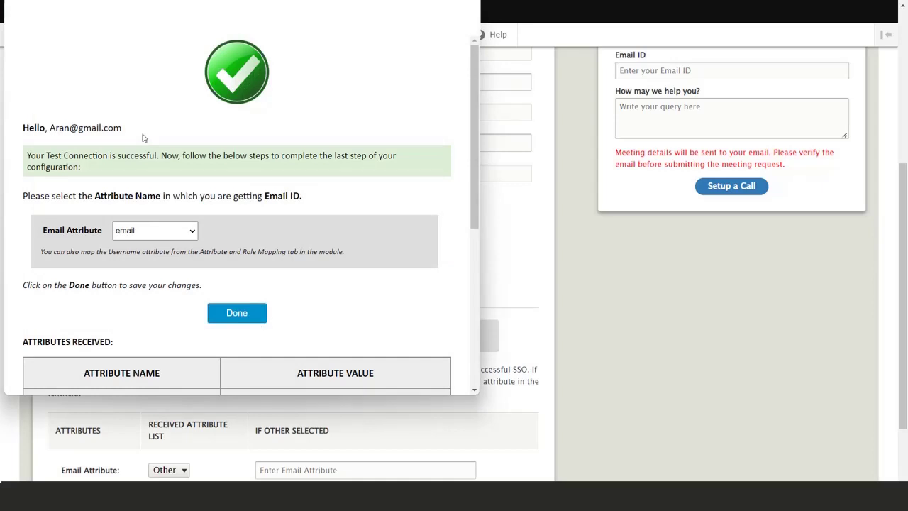
scroll(183, 189, "down", 3)
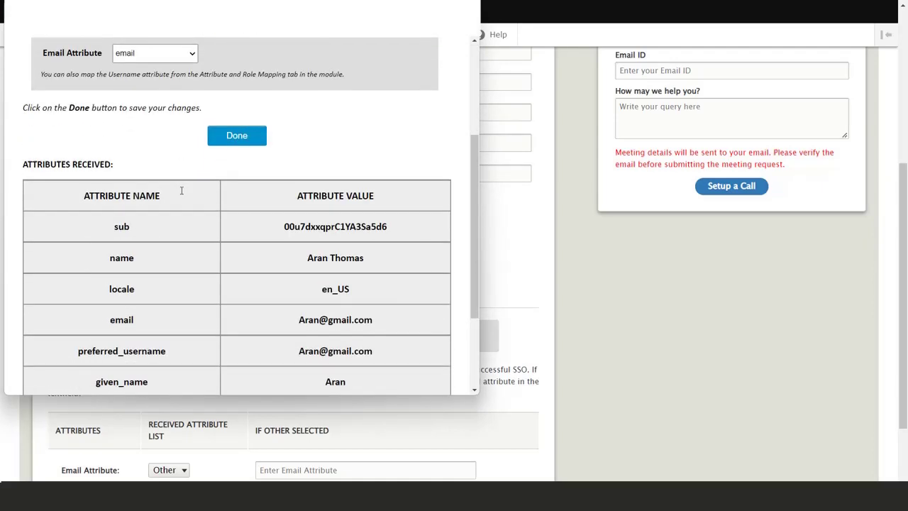
scroll(187, 263, "down", 2)
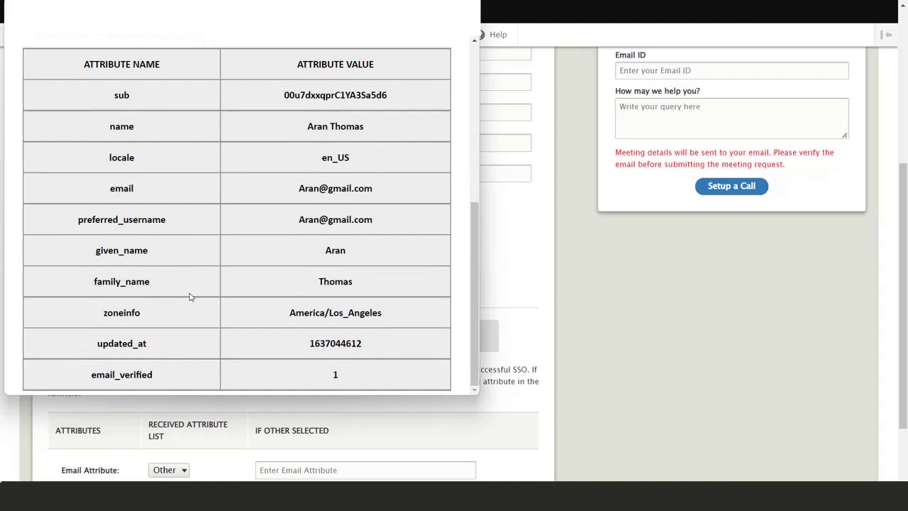
scroll(189, 292, "up", 3)
scroll(190, 297, "up", 2)
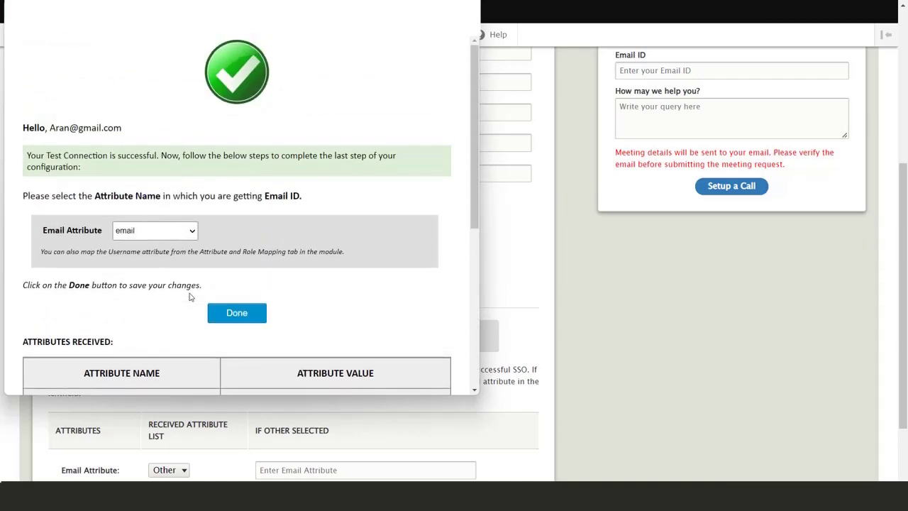
Keep 'email' as the Email Attribute and confirm with Done.
left_click(190, 234)
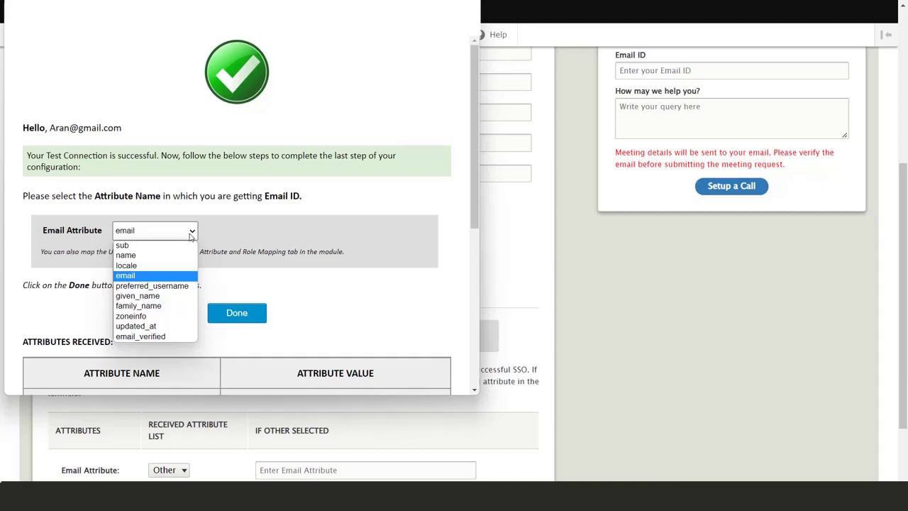
left_click(190, 234)
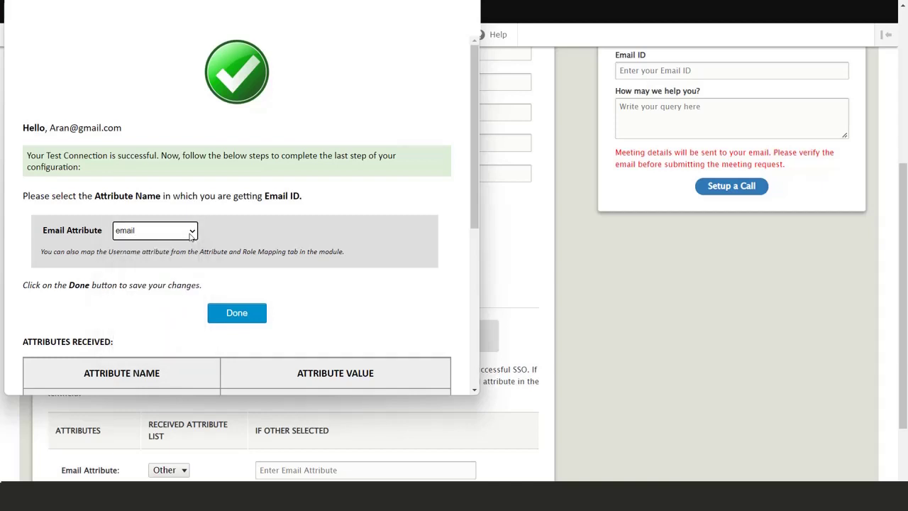
left_click(232, 319)
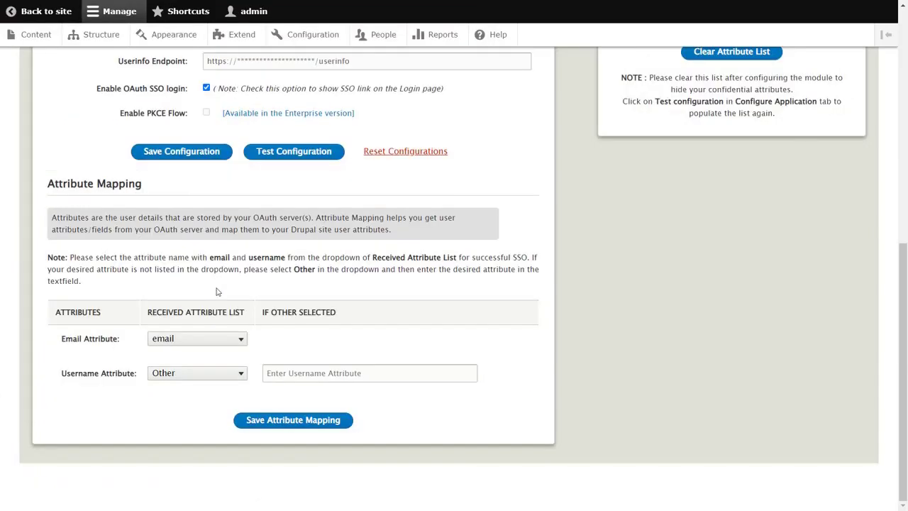
Pick given_name in the Username Attribute dropdown and click Save Attribute Mapping.
left_click(241, 378)
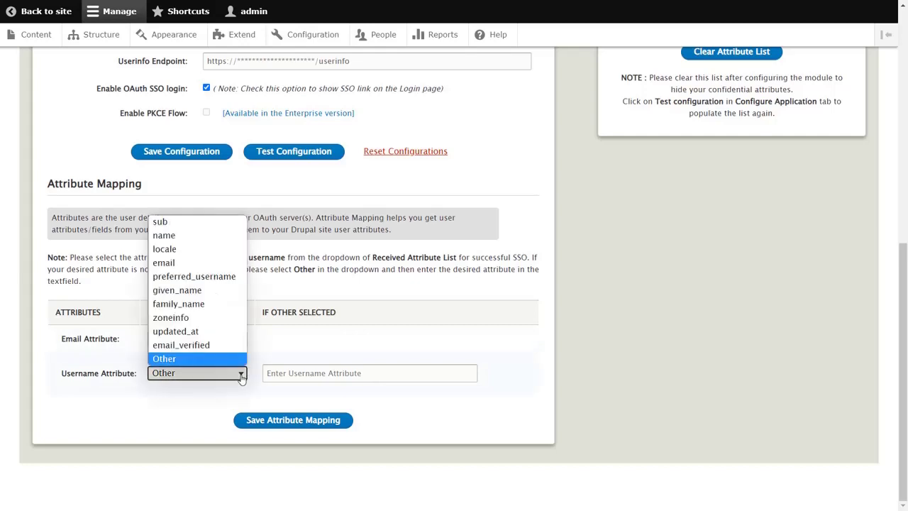
left_click(206, 297)
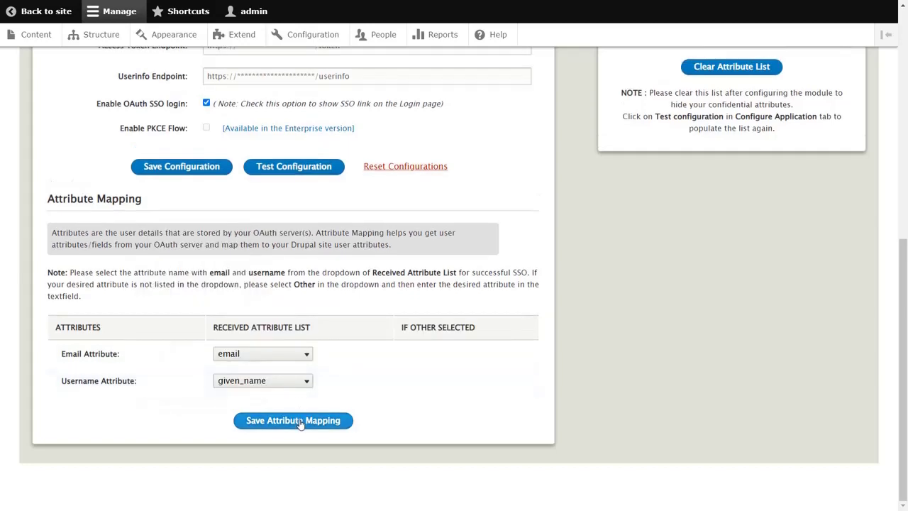
left_click(299, 424)
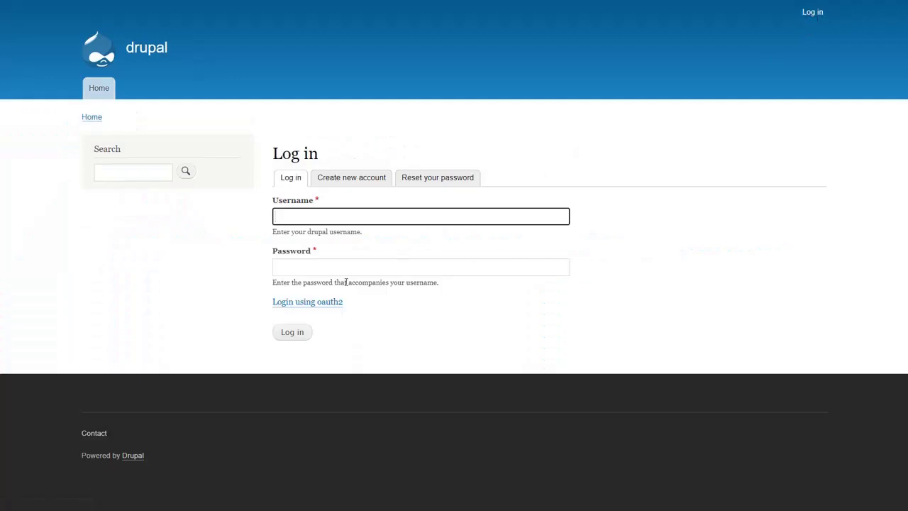
left_click(320, 307)
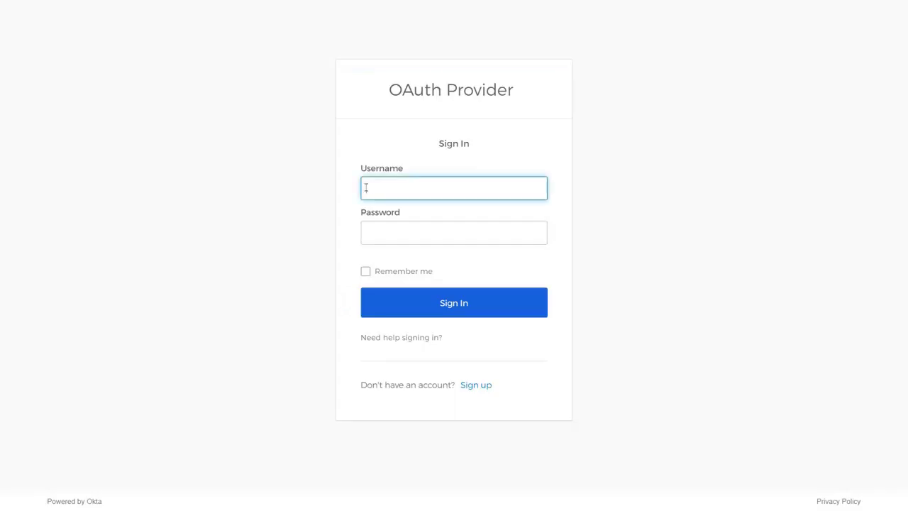
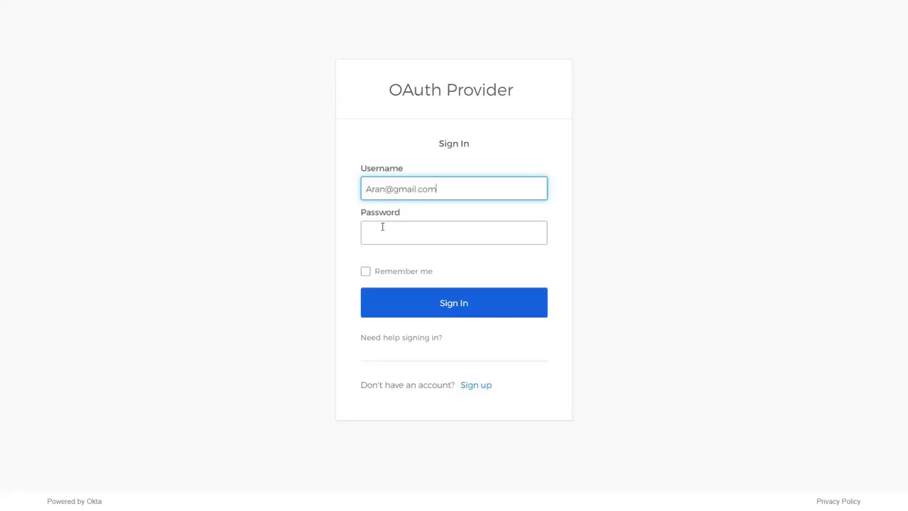
left_click(380, 226)
type("••••••••••••••")
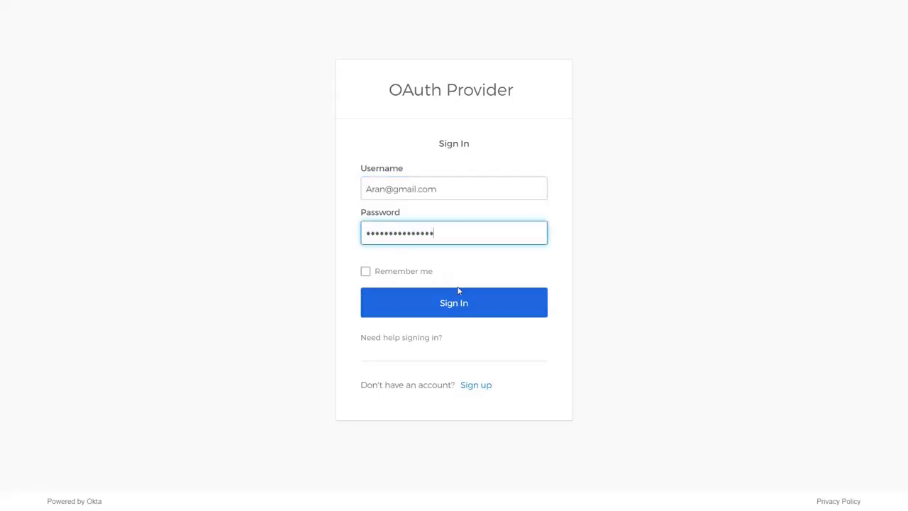
left_click(460, 304)
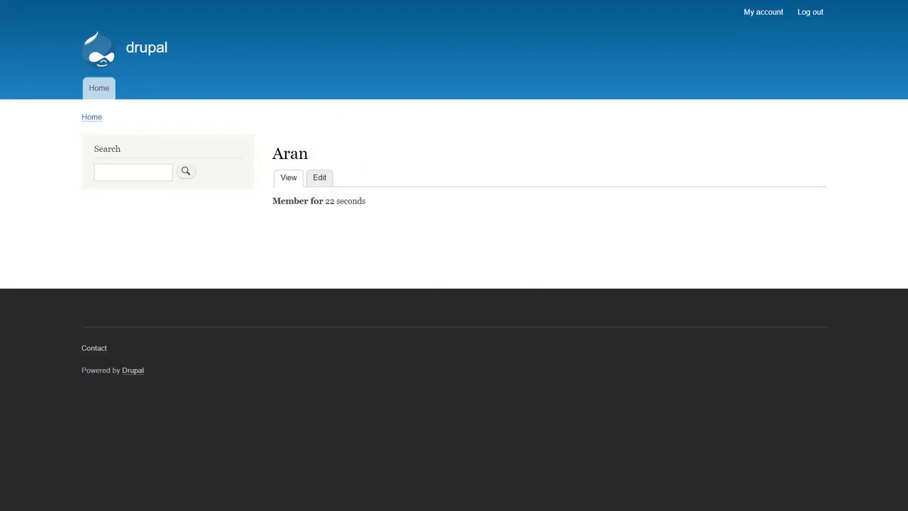